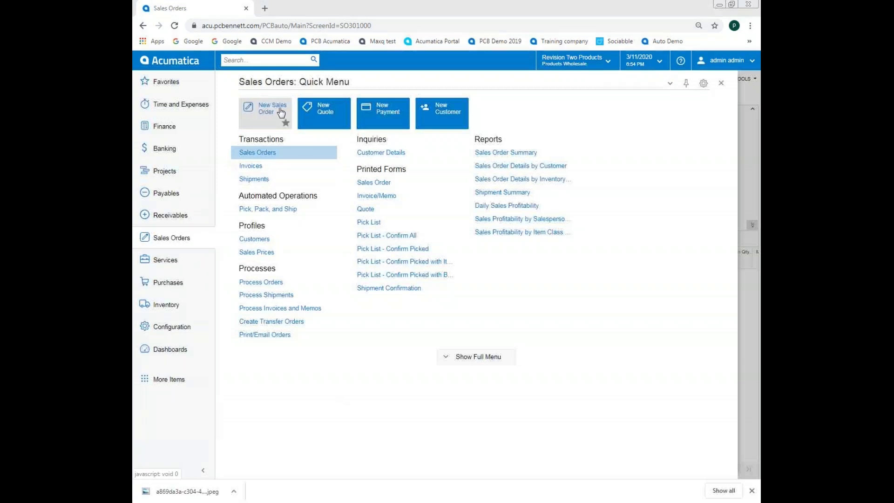
# - Create a new sales order for the customer ABARTENDE - USA Bartending School
pyautogui.click(261, 116)
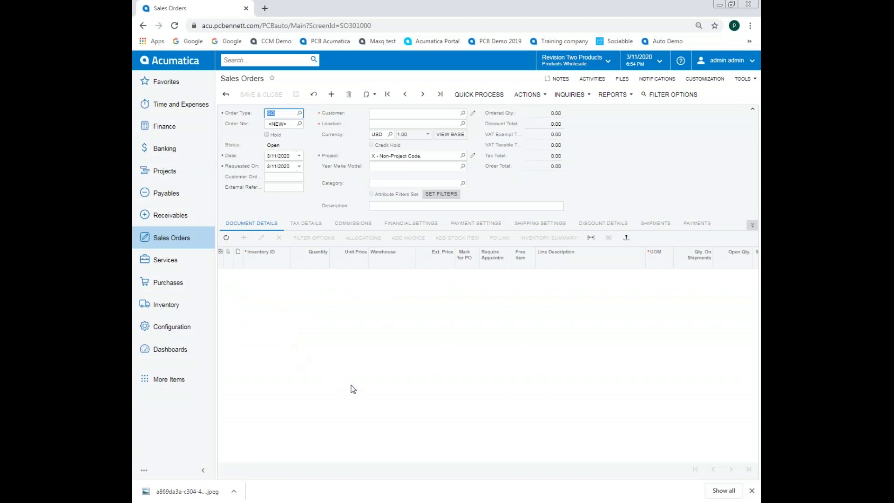
pyautogui.click(376, 114)
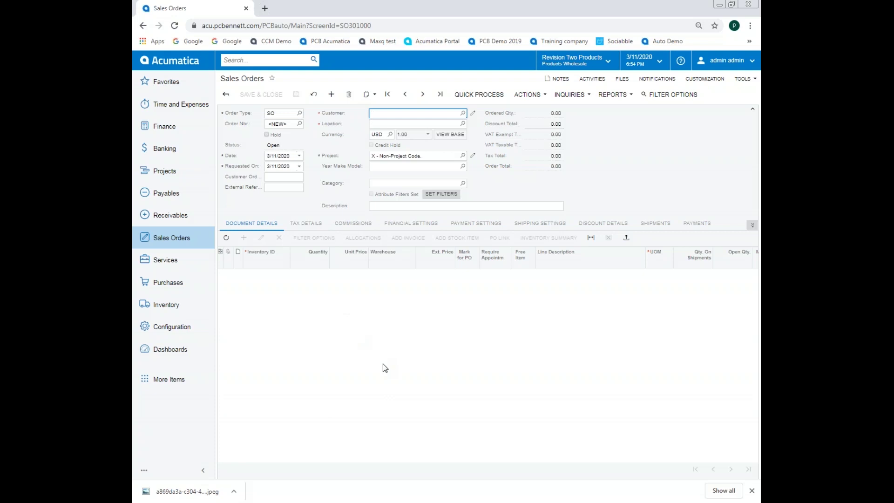
pyautogui.write('abar')
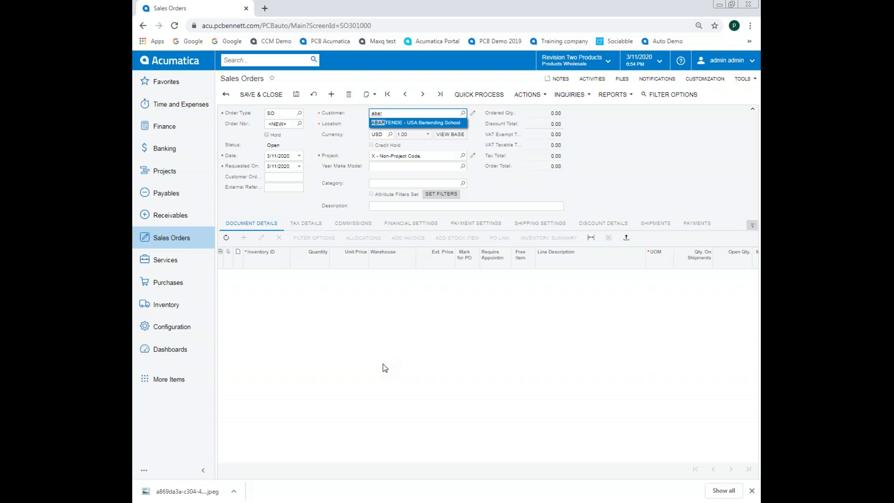
pyautogui.click(401, 122)
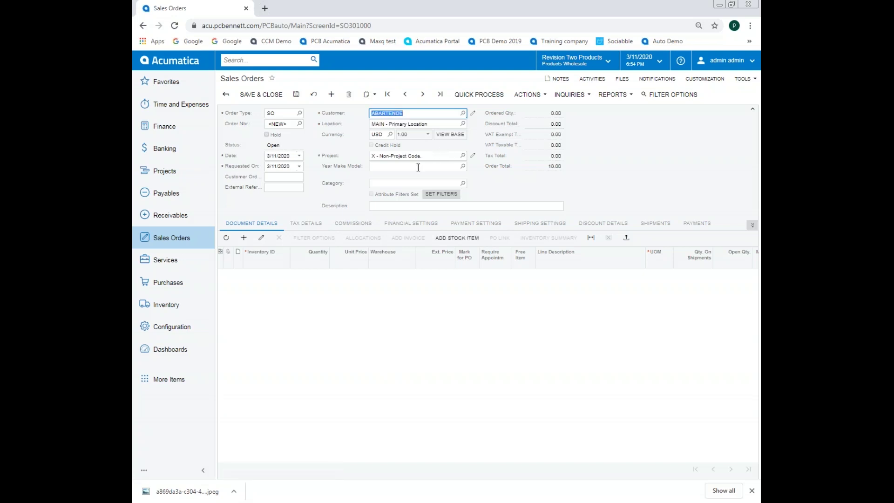
# - Set the order's Year Make Model to 2016-MERCEDES -CLA45 AMG and start an empty line in the document details
pyautogui.click(375, 166)
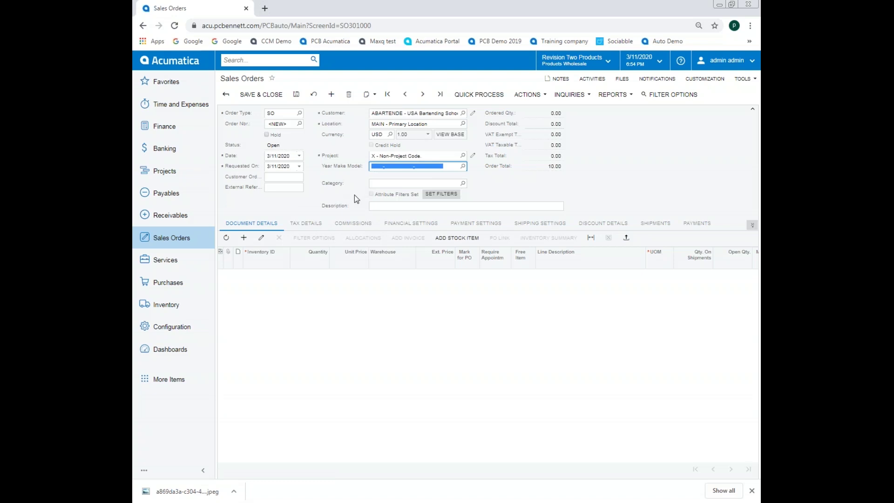
pyautogui.write('2016-MERCEDES -')
pyautogui.click(461, 166)
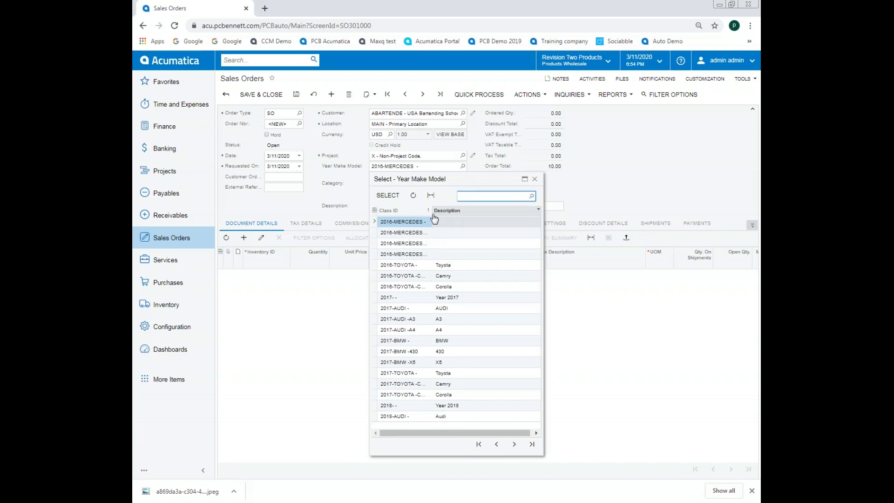
pyautogui.moveTo(432, 213); pyautogui.dragTo(477, 218)
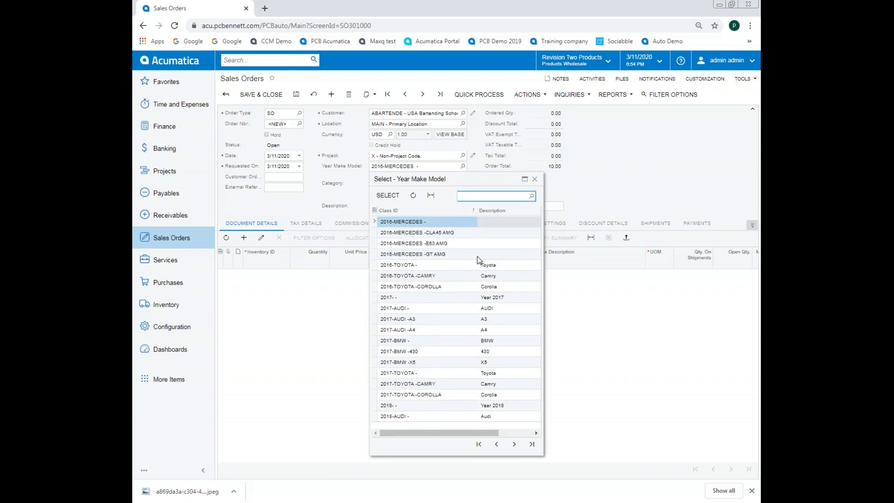
pyautogui.click(443, 231)
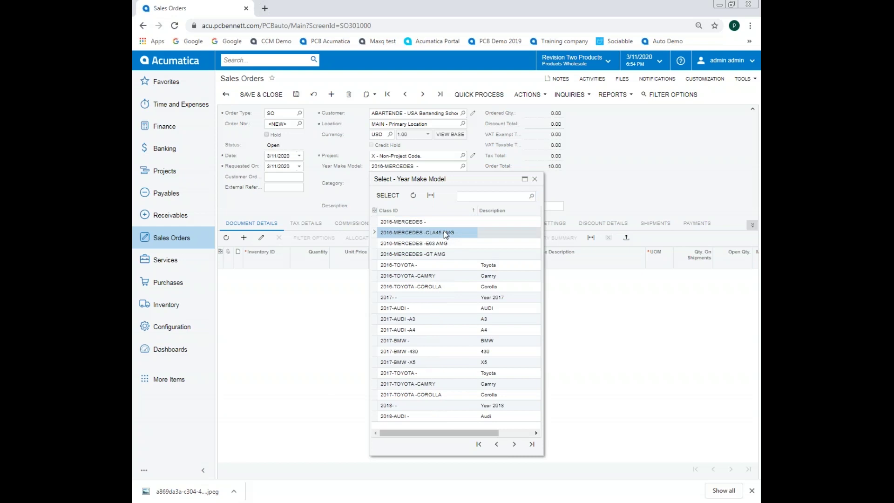
pyautogui.doubleClick(413, 235)
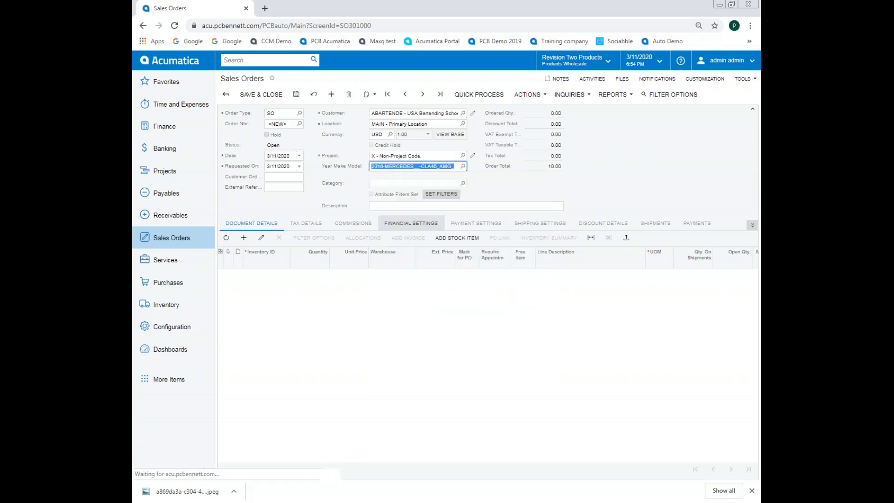
pyautogui.click(463, 167)
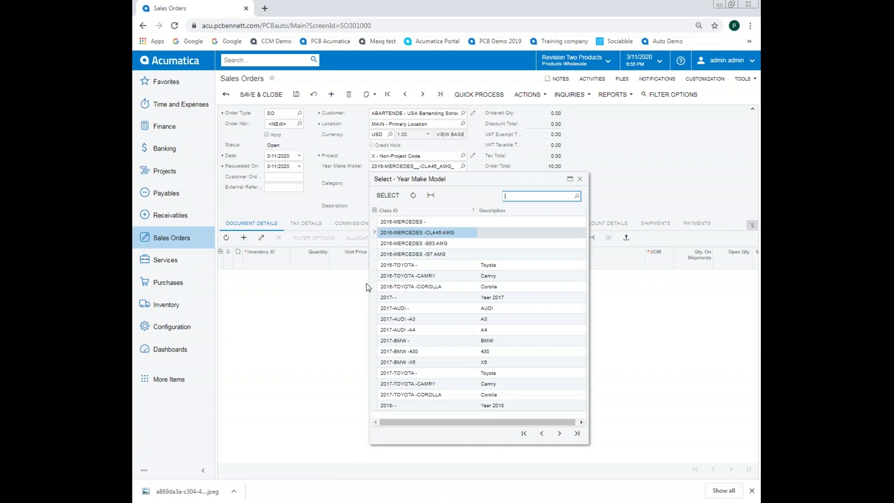
pyautogui.click(278, 385)
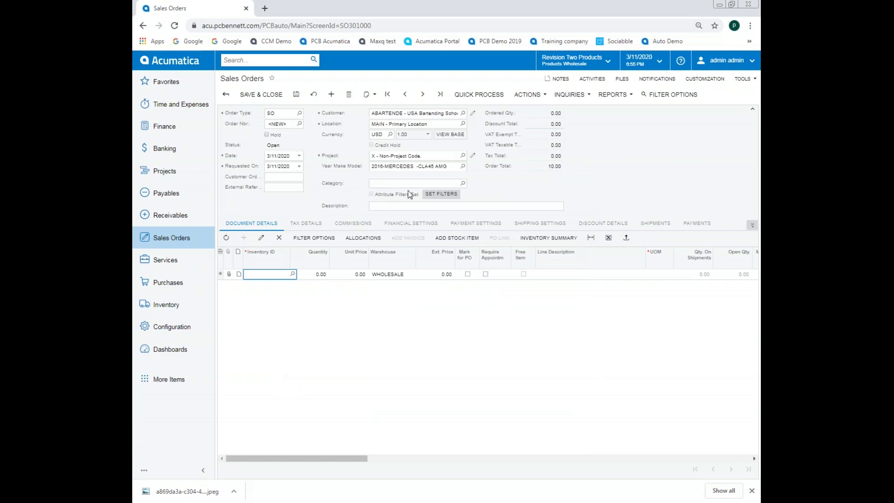
# - Review the categories available for the order without choosing one
pyautogui.click(380, 183)
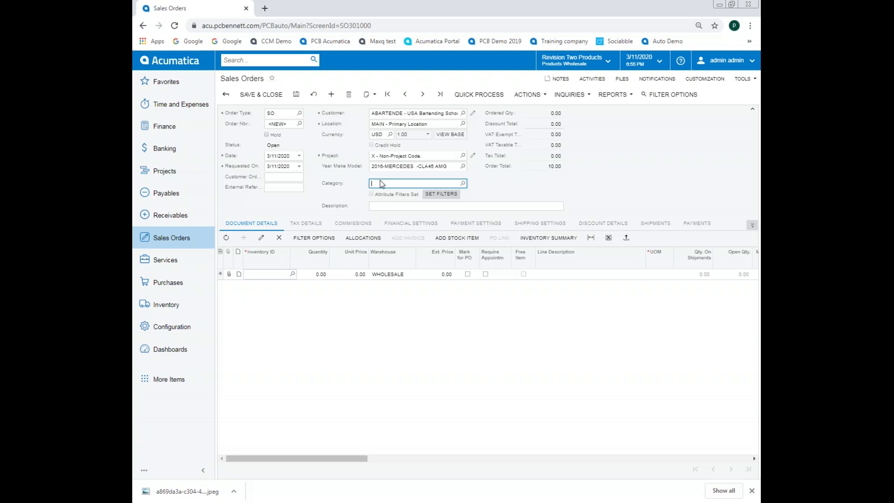
pyautogui.click(463, 184)
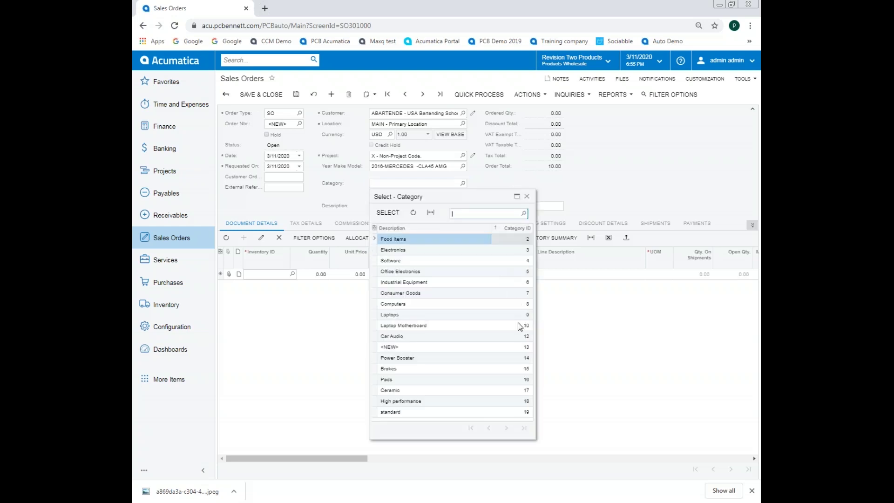
pyautogui.click(397, 359)
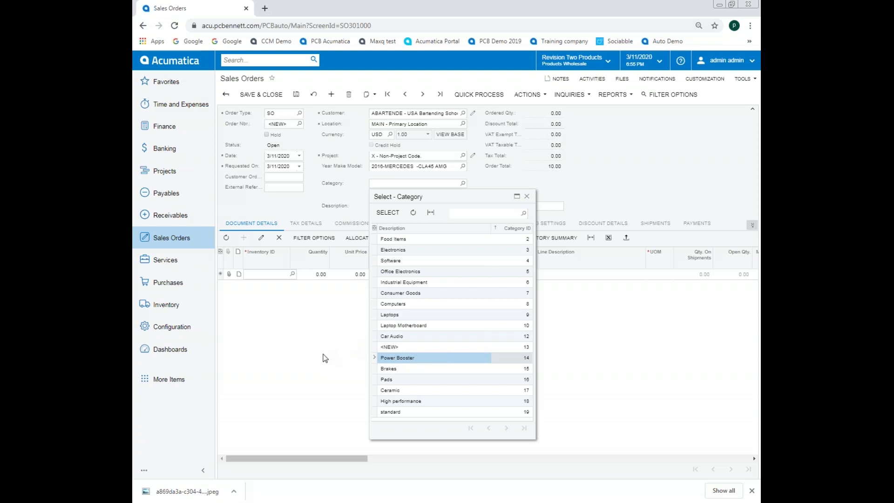
pyautogui.click(669, 374)
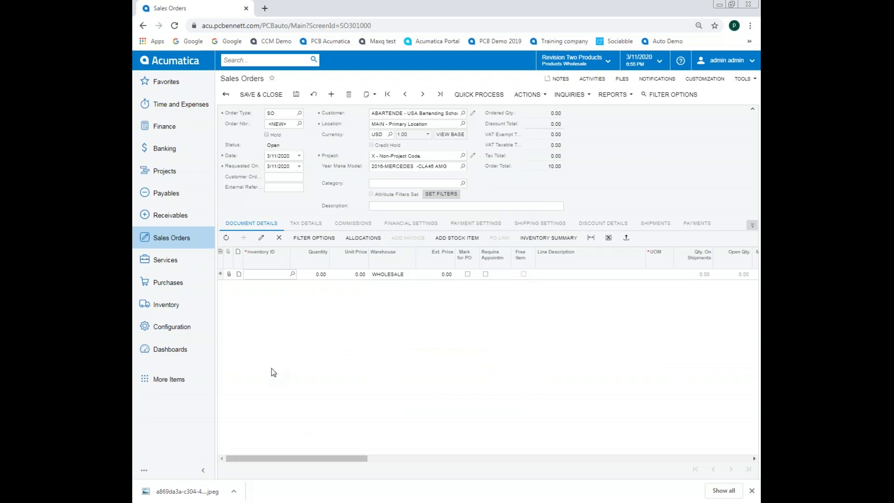
# - Browse the inventory items offered for the empty order line without selecting any
pyautogui.click(269, 274)
pyautogui.click(292, 274)
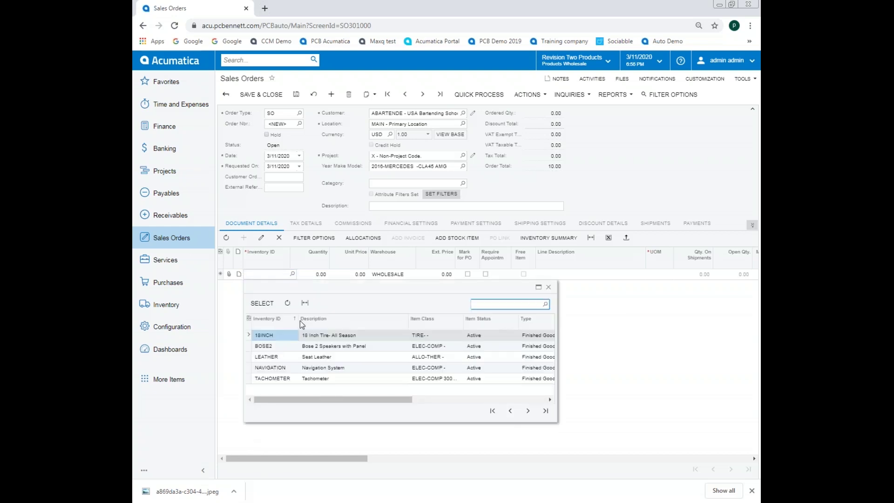
pyautogui.click(528, 411)
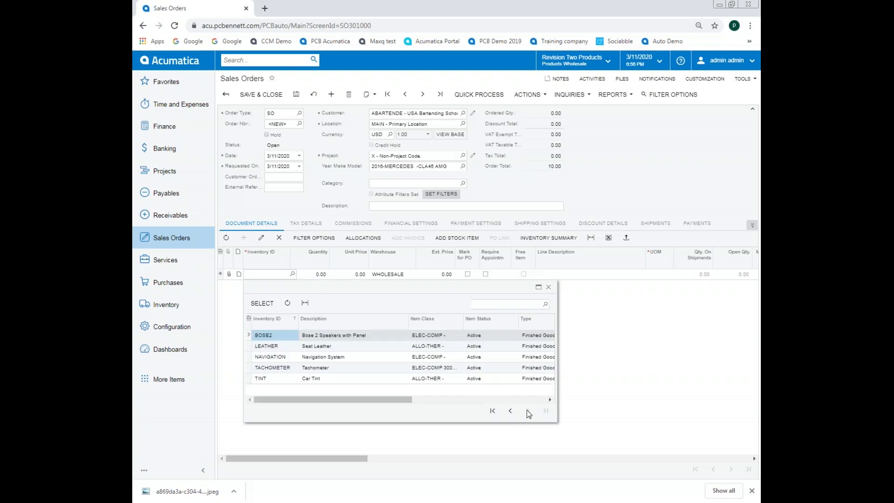
pyautogui.click(549, 288)
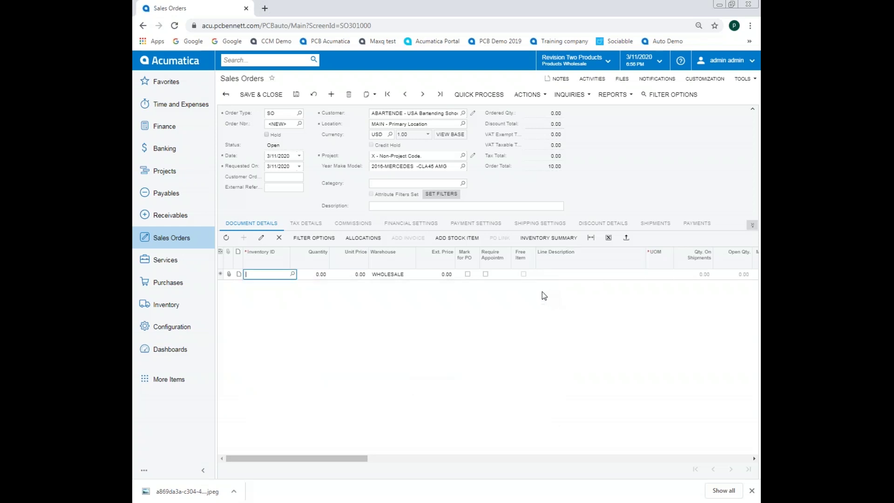
# - Add the TACHOMETER stock item with 120 available to the order with a quantity of 10
pyautogui.click(440, 239)
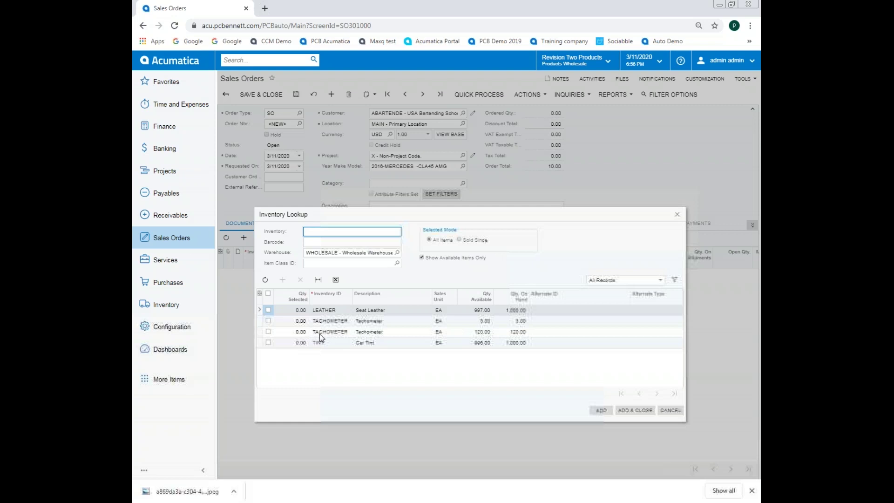
pyautogui.click(269, 332)
pyautogui.click(288, 333)
pyautogui.click(292, 331)
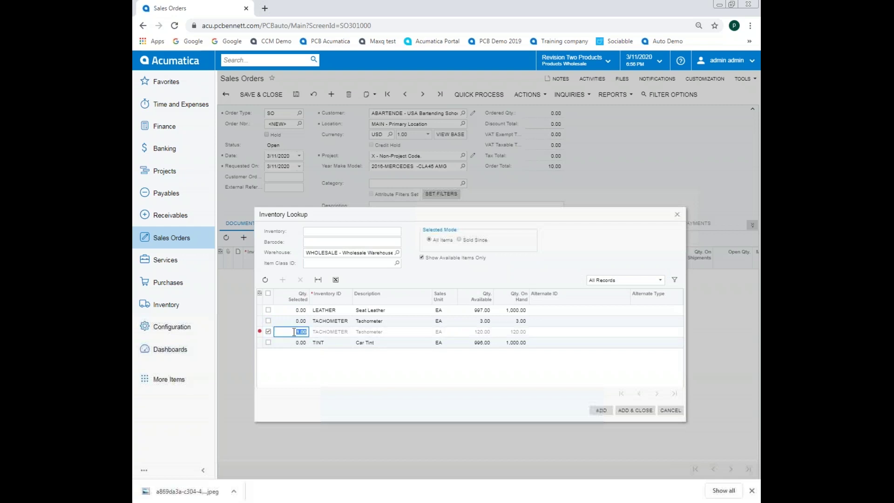
pyautogui.write('1')
pyautogui.click(637, 412)
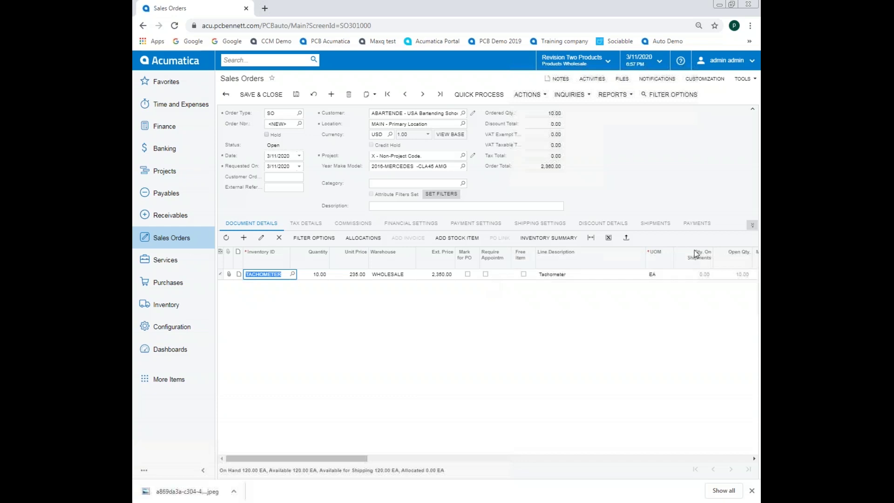
# - Set the order's category to 14 - Power Booster
pyautogui.moveTo(343, 461); pyautogui.dragTo(368, 461)
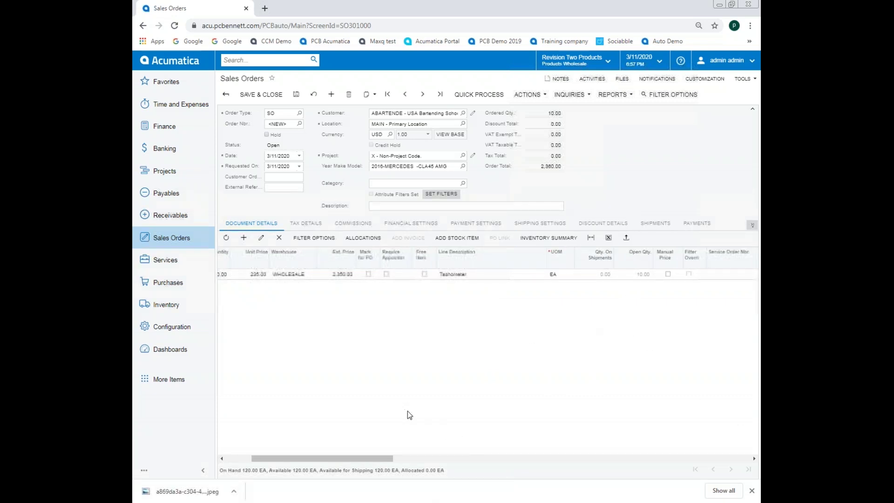
pyautogui.moveTo(300, 461); pyautogui.dragTo(275, 461)
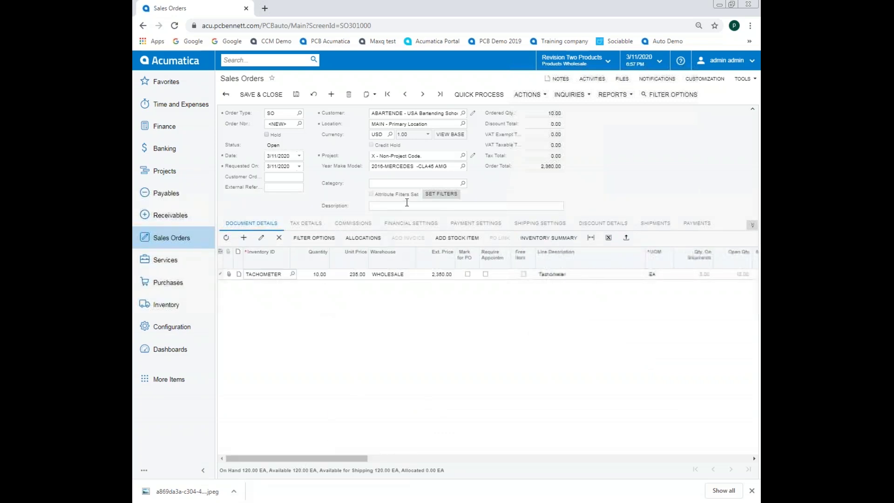
pyautogui.click(382, 182)
pyautogui.click(462, 182)
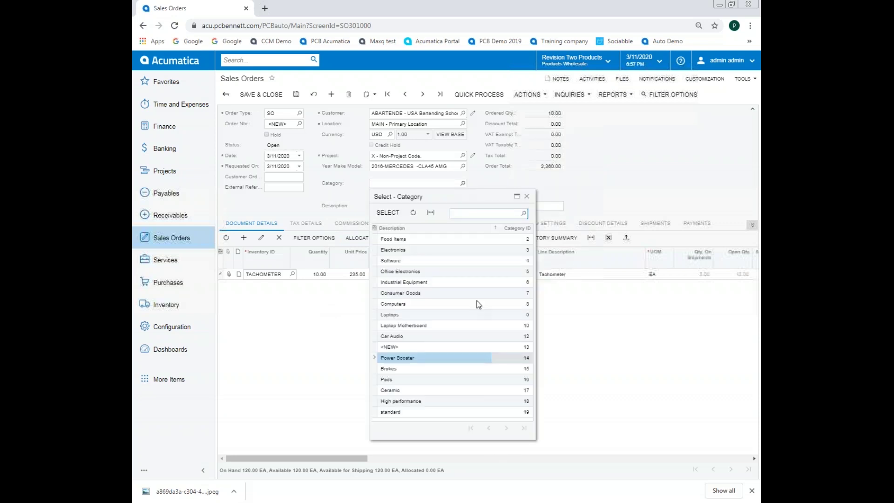
pyautogui.doubleClick(408, 358)
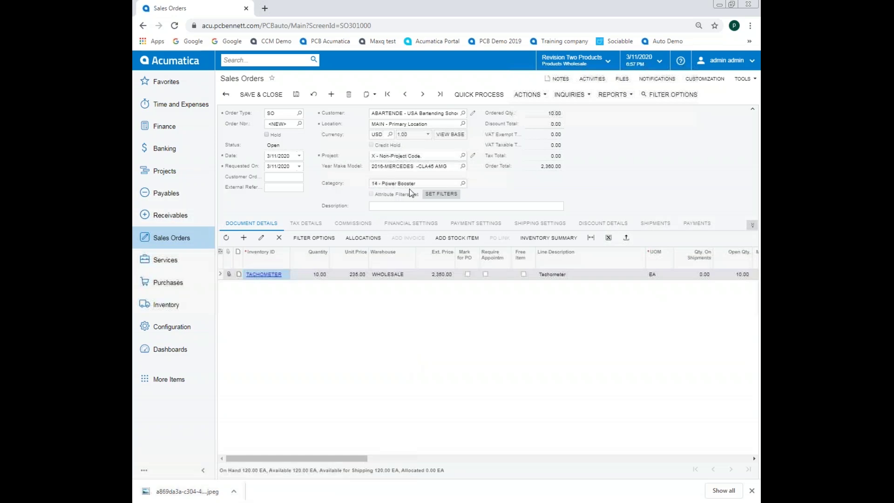
# - Add the Warehouse column to the stock item lookup and place it directly after Qty. On Hand
pyautogui.click(457, 238)
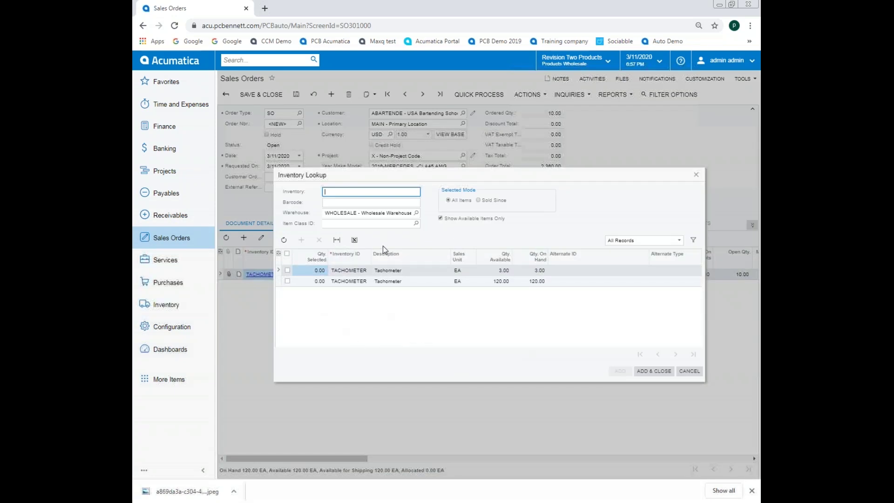
pyautogui.click(278, 253)
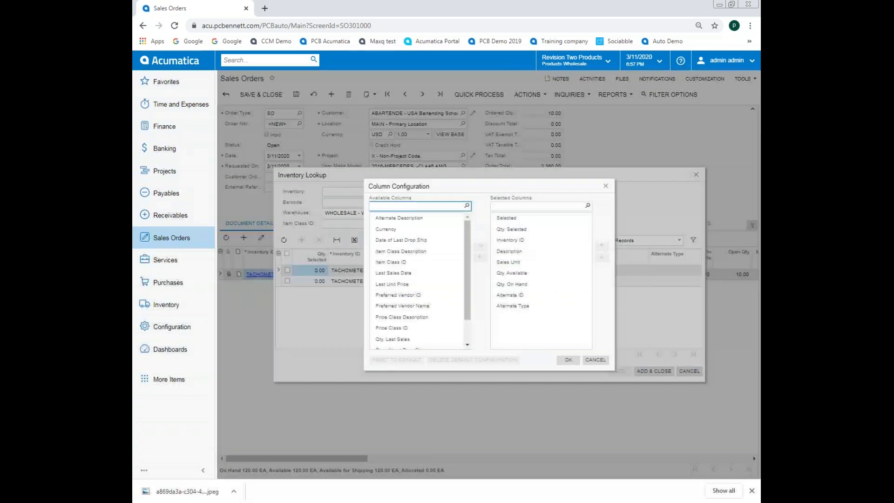
pyautogui.click(464, 278)
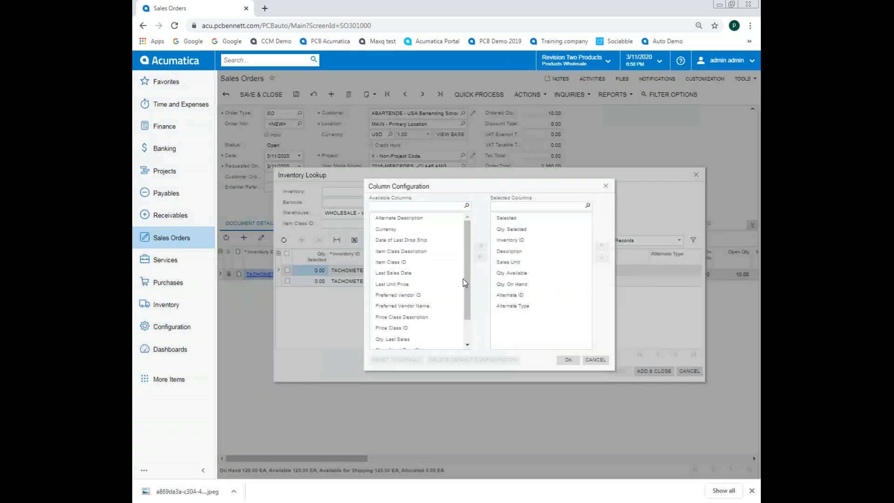
pyautogui.scroll(-1, 468, 328)
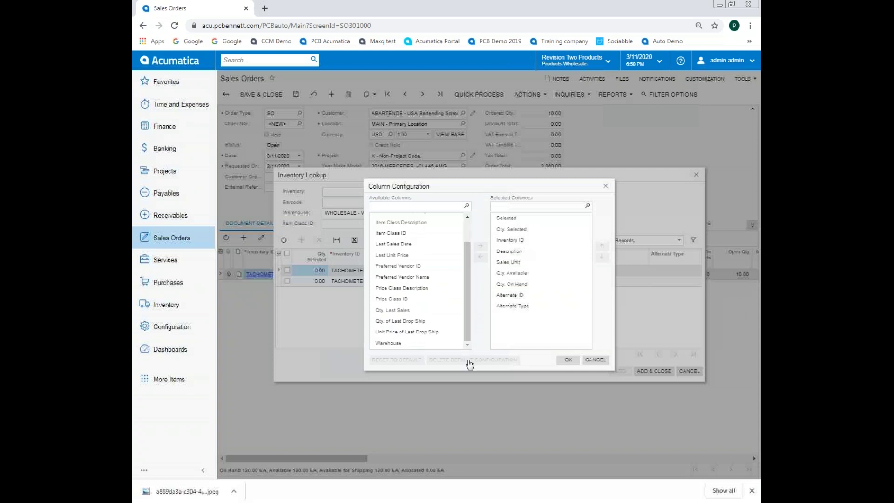
pyautogui.click(404, 345)
pyautogui.click(480, 245)
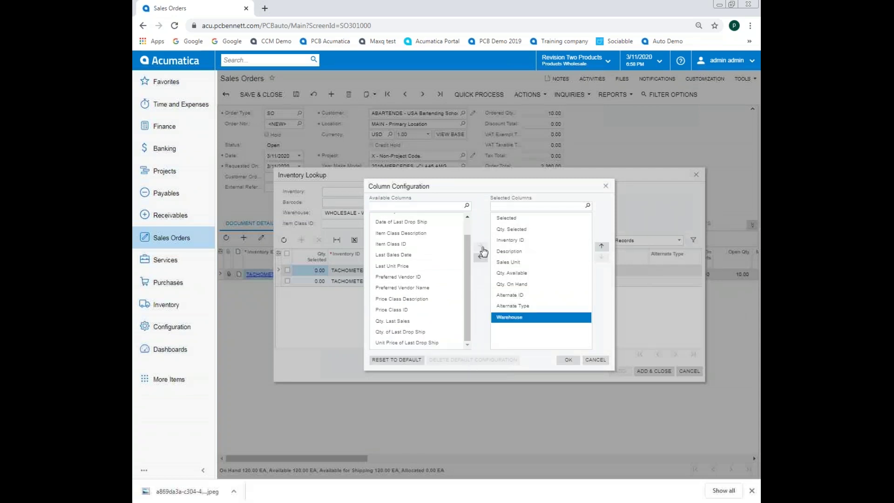
pyautogui.click(568, 359)
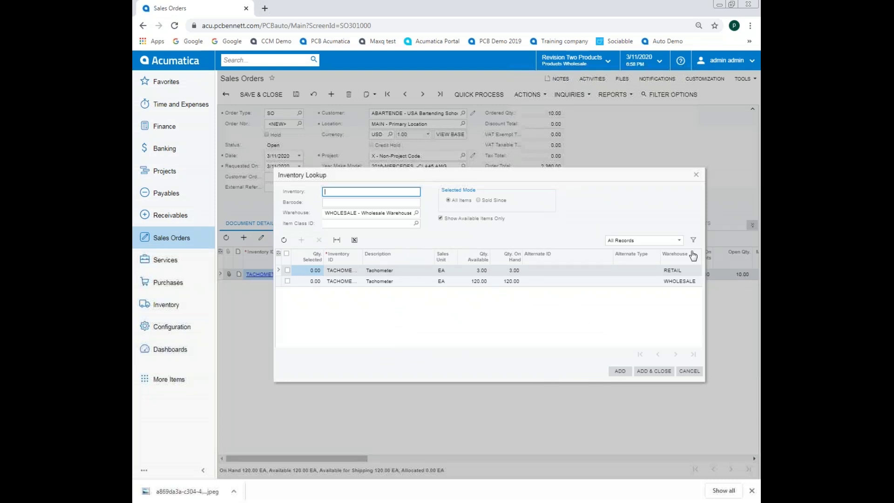
pyautogui.moveTo(687, 259); pyautogui.dragTo(540, 260)
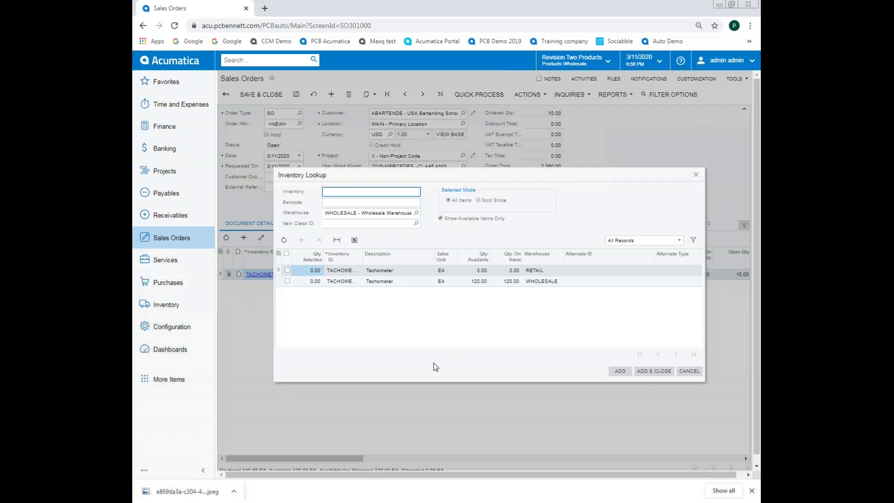
# - Leave the stock item lookup without adding anything and save the sales order
pyautogui.click(688, 370)
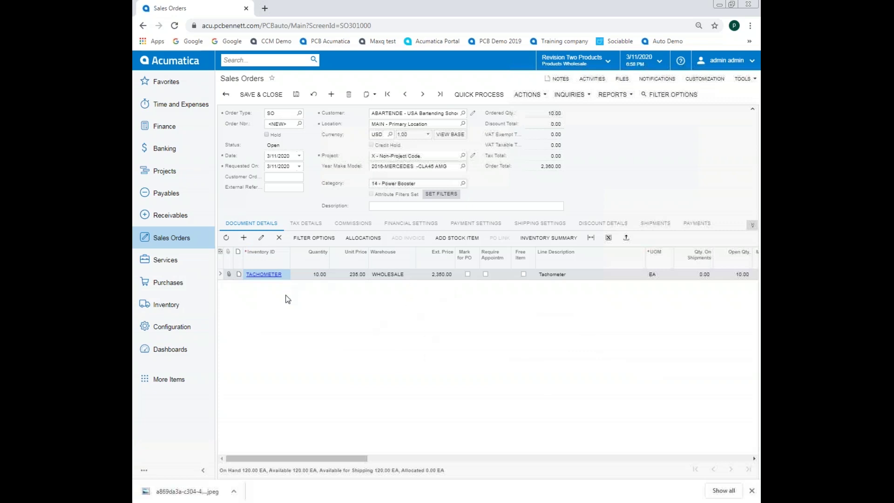
pyautogui.click(296, 94)
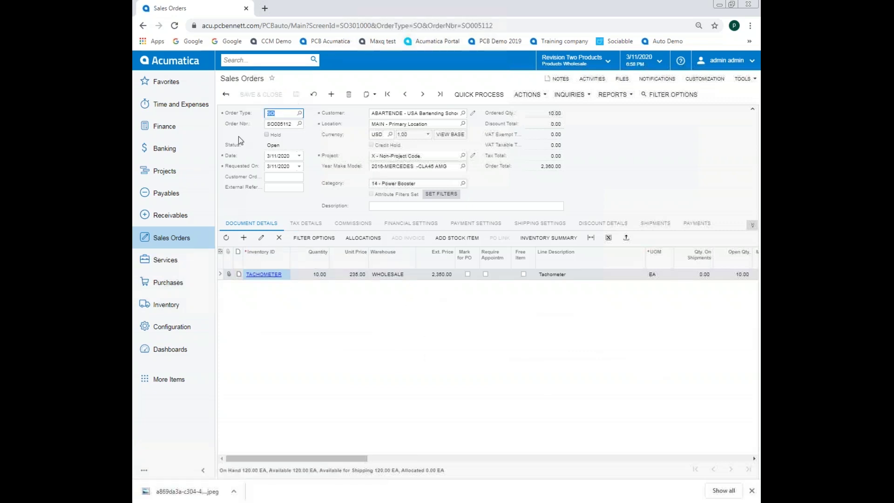